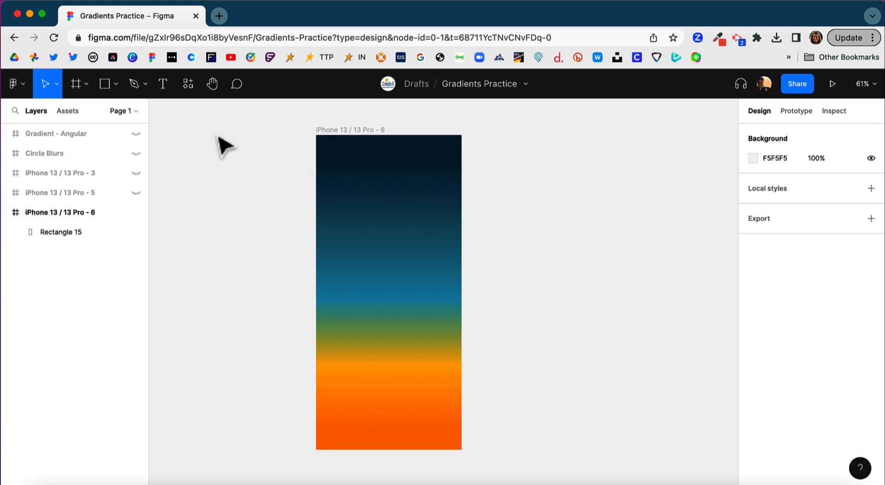
# Draw a rectangle about 1434 × 115 across the top of the gradient frame and nest it inside the frame above Rectangle 15
pyautogui.click(115, 86)
pyautogui.click(103, 117)
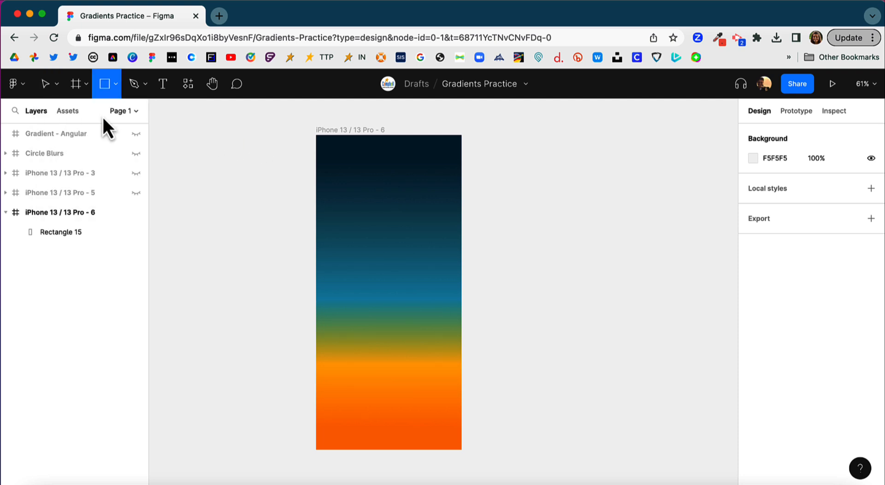
pyautogui.hscroll(-2, 214, 137)
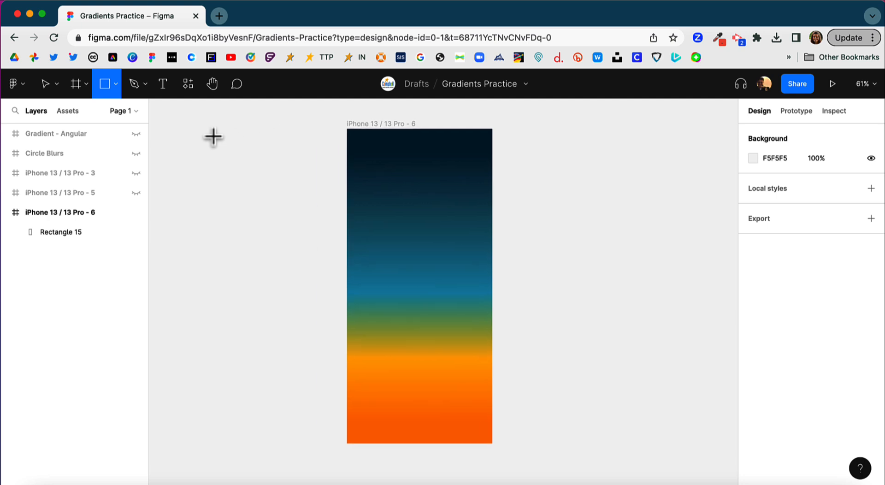
pyautogui.moveTo(165, 130); pyautogui.dragTo(700, 172)
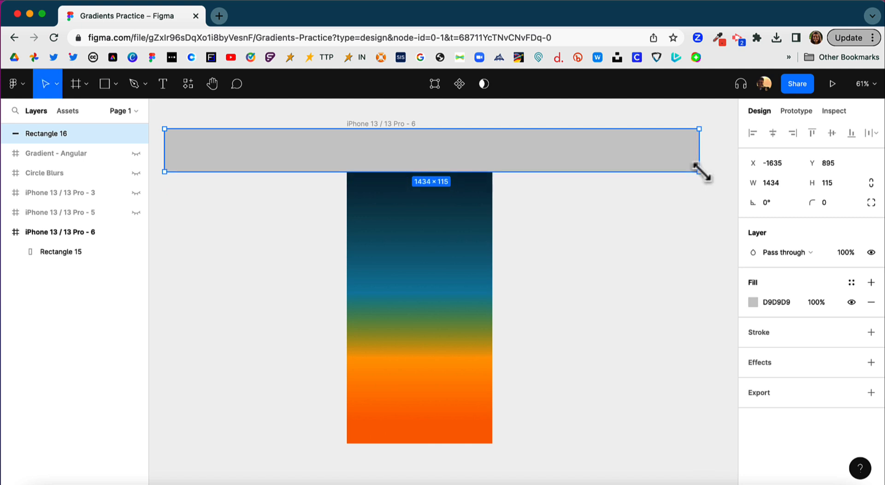
pyautogui.moveTo(511, 168); pyautogui.dragTo(515, 169)
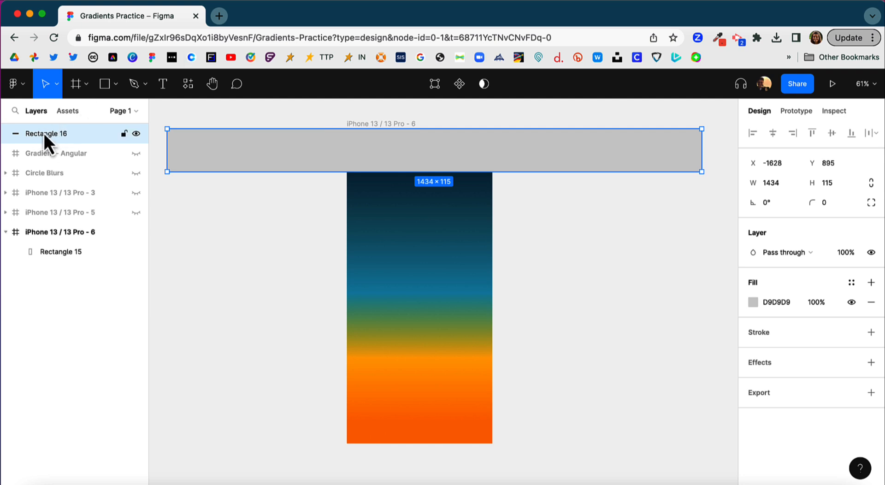
pyautogui.moveTo(43, 134); pyautogui.dragTo(78, 286)
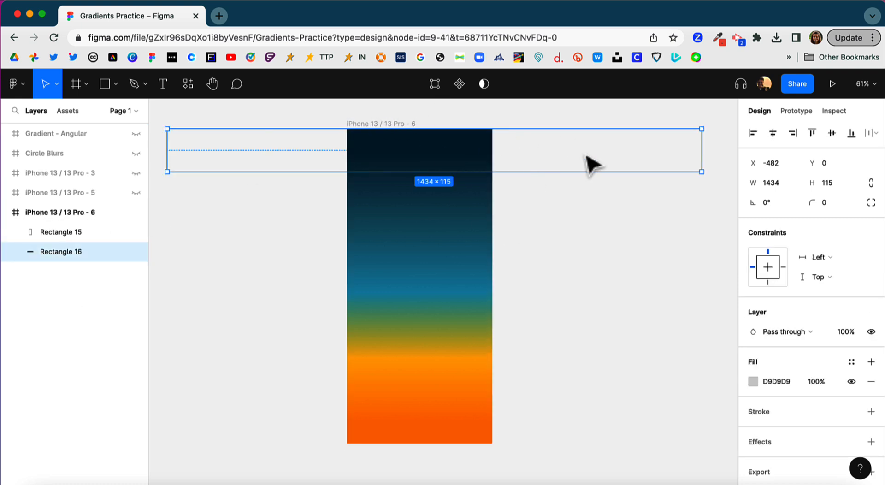
pyautogui.moveTo(78, 250); pyautogui.dragTo(76, 223)
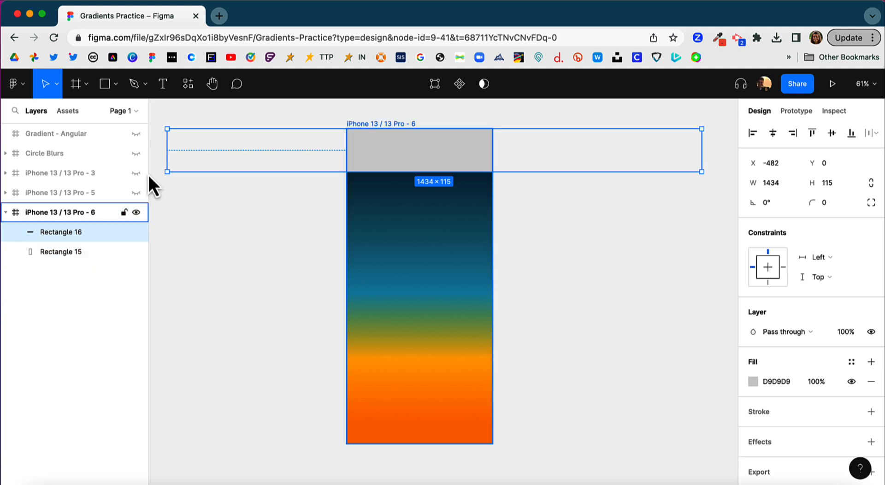
# Fill the new rectangle with white (FFFFFF) and reduce its height to about 85
pyautogui.click(753, 381)
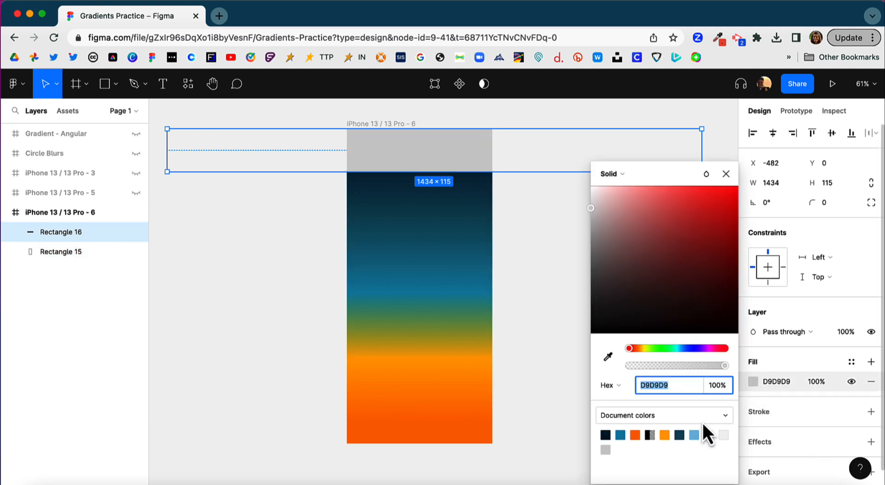
pyautogui.click(708, 436)
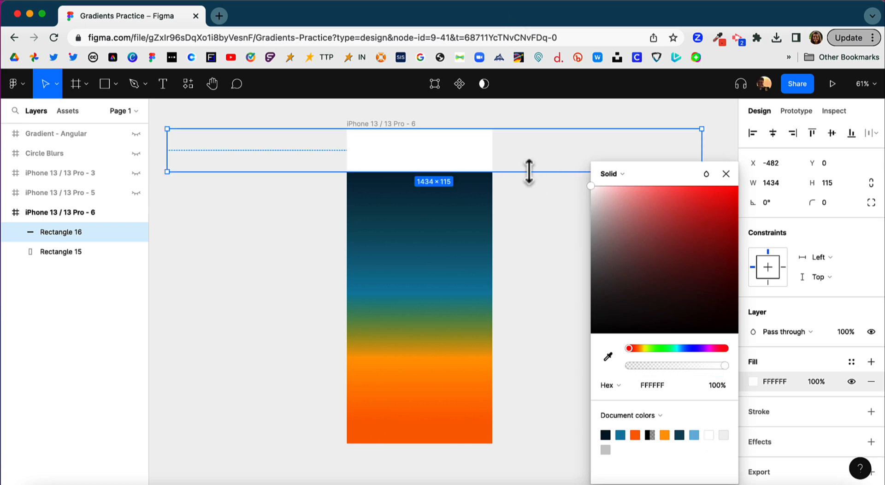
pyautogui.moveTo(528, 169); pyautogui.dragTo(528, 161)
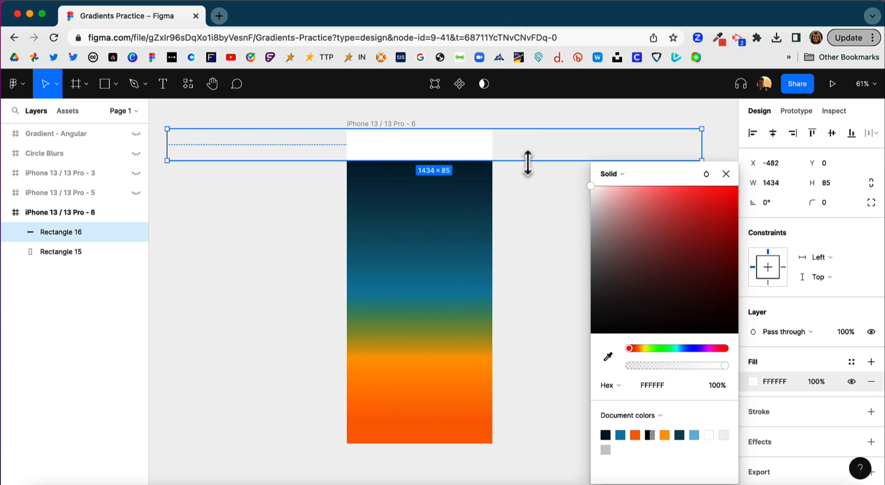
pyautogui.click(543, 223)
pyautogui.click(471, 150)
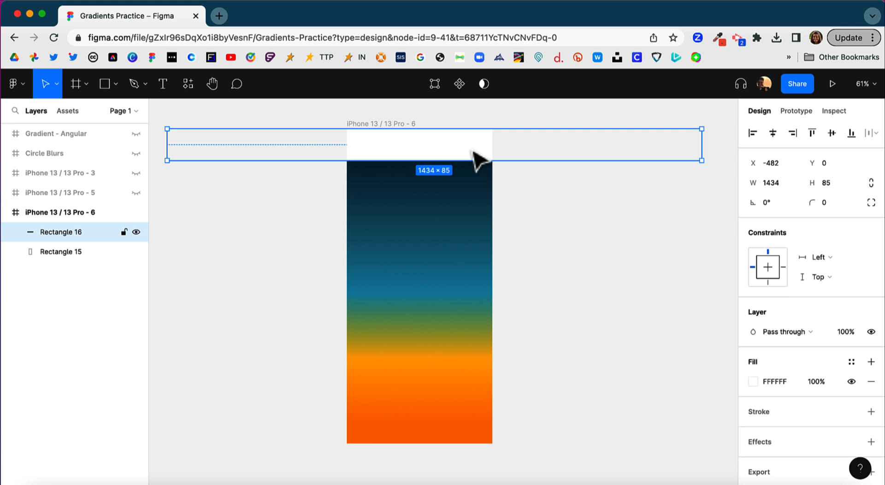
# Make six copies of the white bar and stack them down the frame with gaps, placing the last one at the frame's lower edge
pyautogui.press('super+d')
pyautogui.moveTo(473, 152); pyautogui.dragTo(476, 200)
pyautogui.press('super+v')
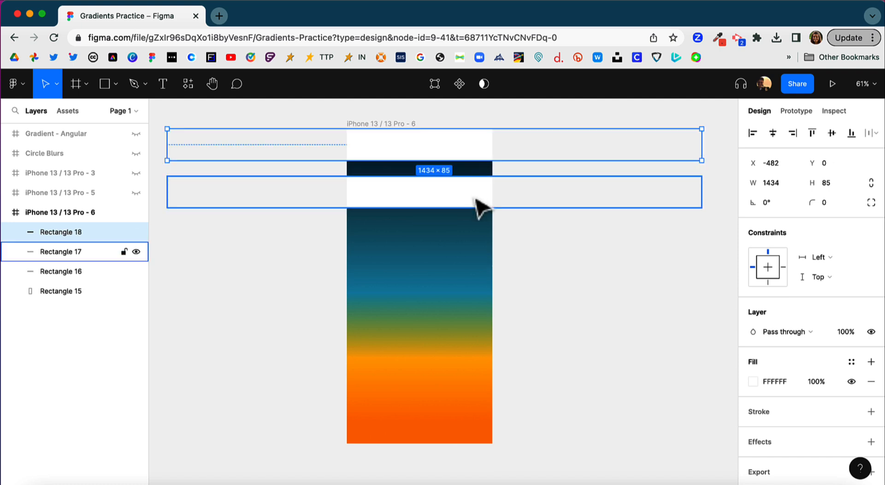
pyautogui.click(476, 206)
pyautogui.click(472, 152)
pyautogui.moveTo(471, 152); pyautogui.dragTo(472, 246)
pyautogui.press('super+v')
pyautogui.moveTo(452, 143); pyautogui.dragTo(445, 295)
pyautogui.press('super+v')
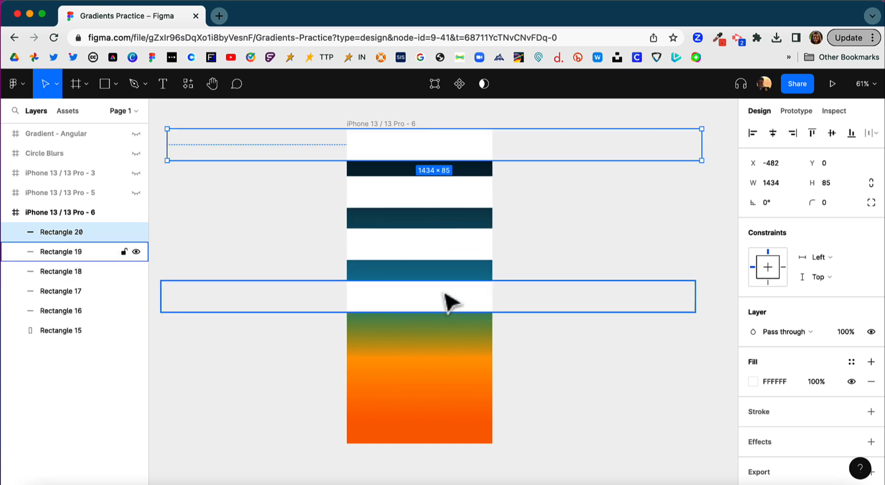
pyautogui.moveTo(452, 145); pyautogui.dragTo(450, 361)
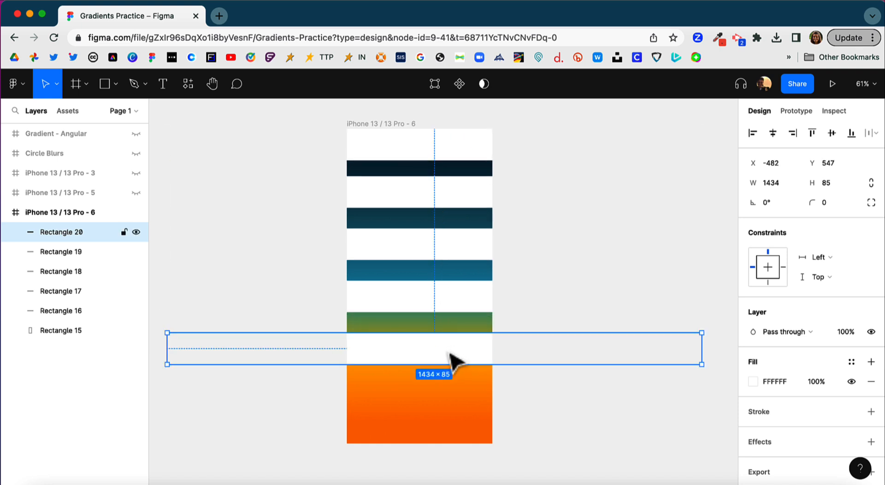
pyautogui.press('super+v')
pyautogui.moveTo(452, 157); pyautogui.dragTo(443, 412)
pyautogui.press('super+v')
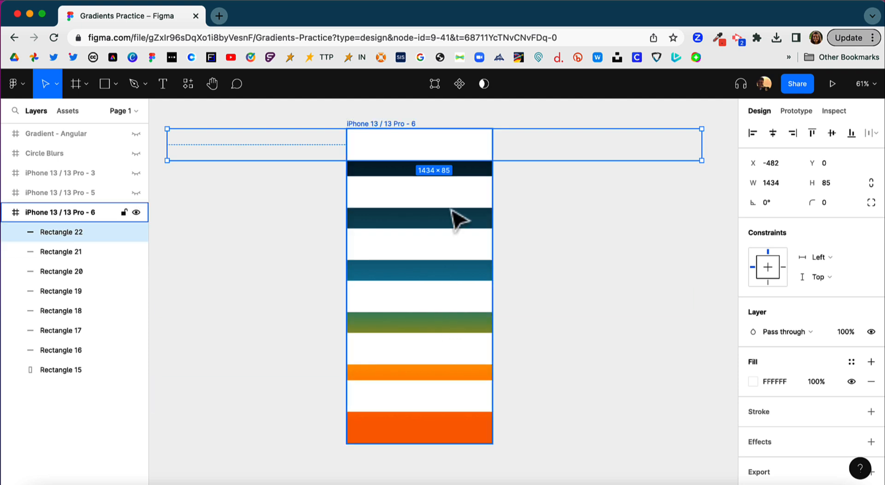
pyautogui.moveTo(453, 162); pyautogui.dragTo(450, 455)
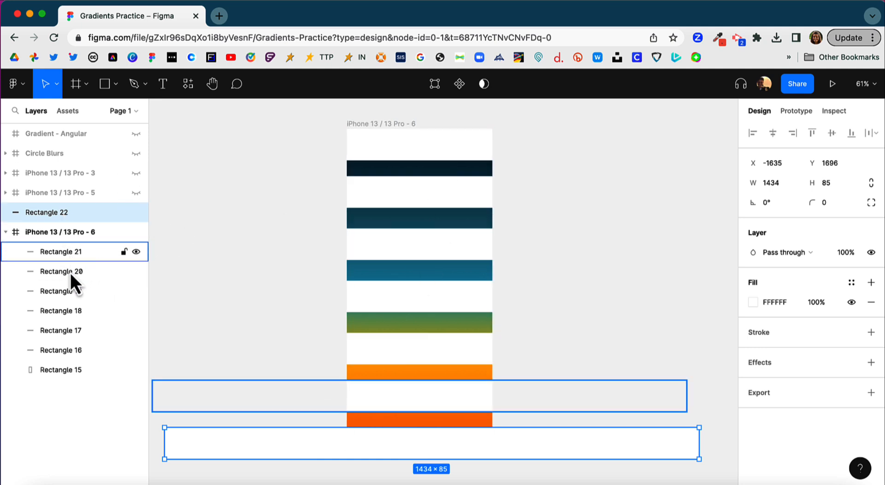
# Distribute the six bars inside the frame with even vertical spacing and align their horizontal centers
pyautogui.click(73, 366)
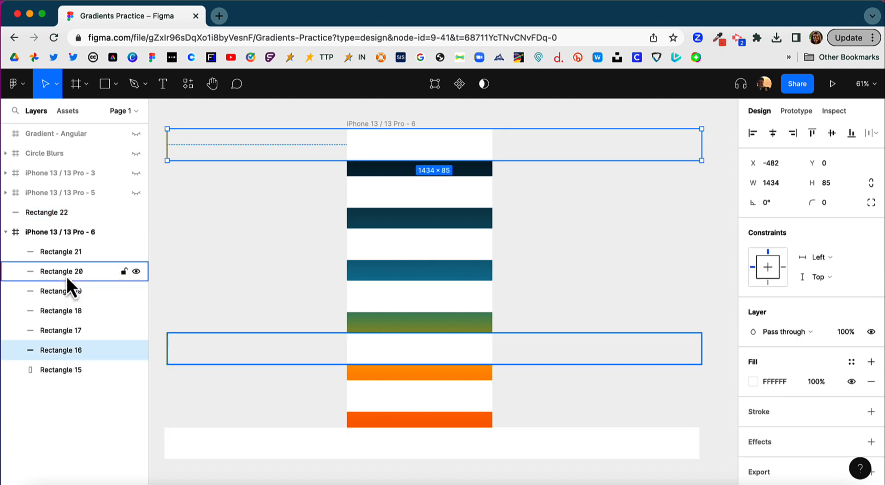
pyautogui.keyDown('shift'); pyautogui.click(60, 250); pyautogui.keyUp('shift')
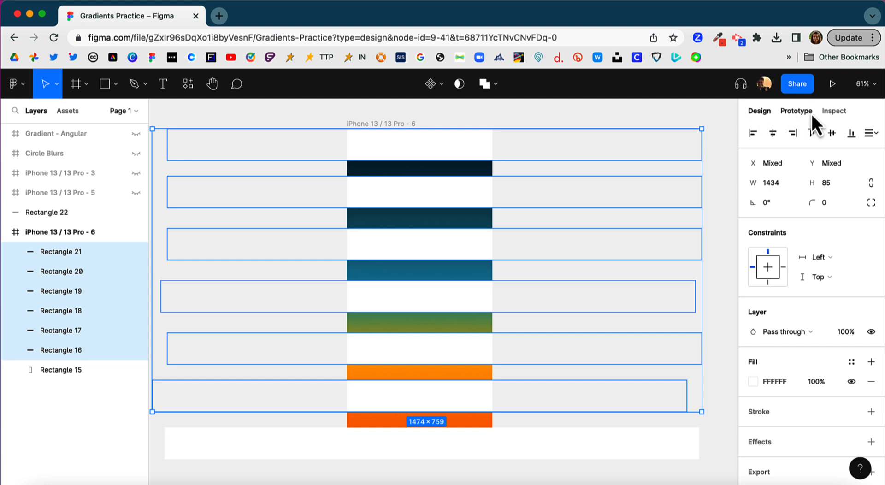
pyautogui.click(870, 139)
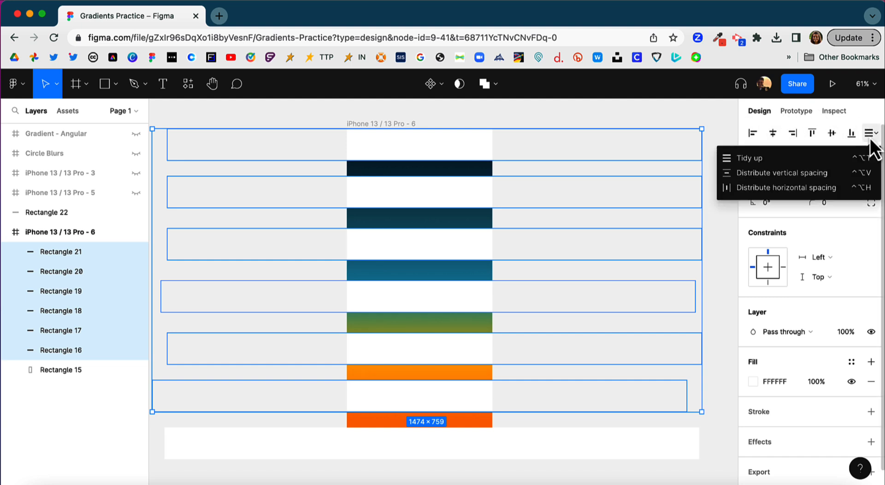
pyautogui.click(828, 173)
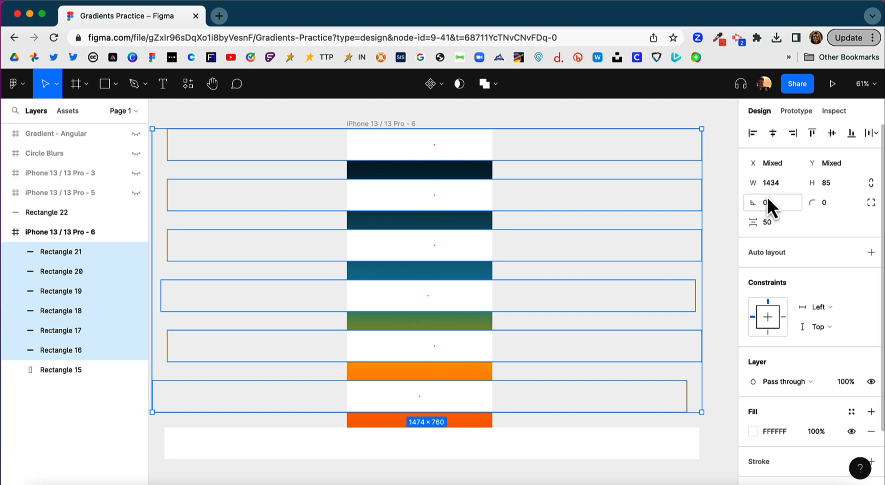
pyautogui.click(773, 132)
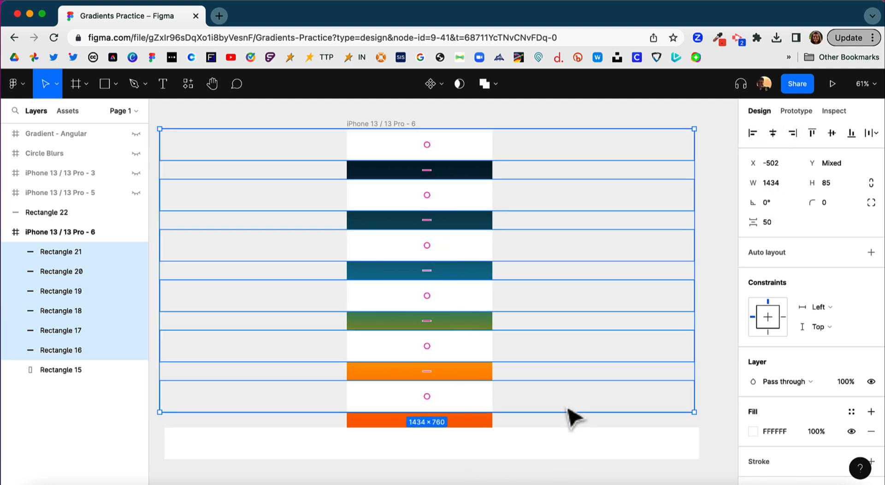
# Line up the six bars and the lowest bar at X -522 inside the frame, and group all seven bars
pyautogui.moveTo(568, 406)
pyautogui.mouseDown()
pyautogui.moveTo(564, 415)
pyautogui.moveTo(563, 406)
pyautogui.mouseUp()
pyautogui.moveTo(567, 450); pyautogui.dragTo(560, 449)
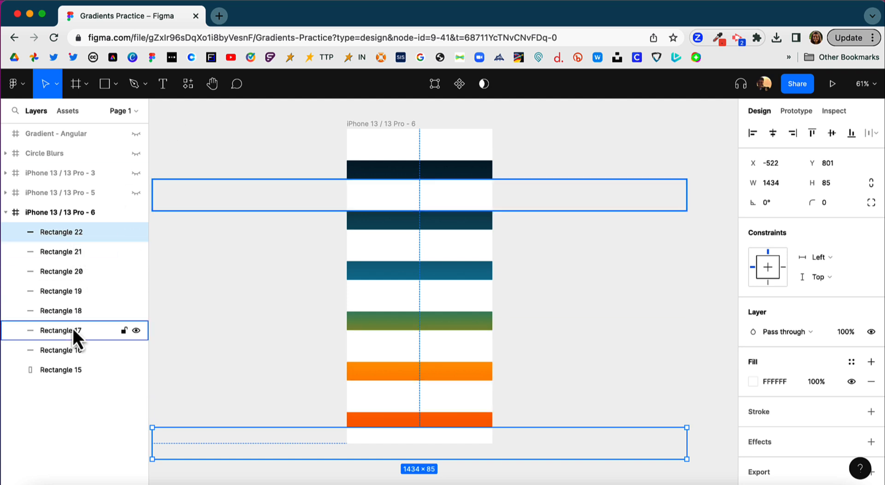
pyautogui.keyDown('shift'); pyautogui.click(72, 348); pyautogui.keyUp('shift')
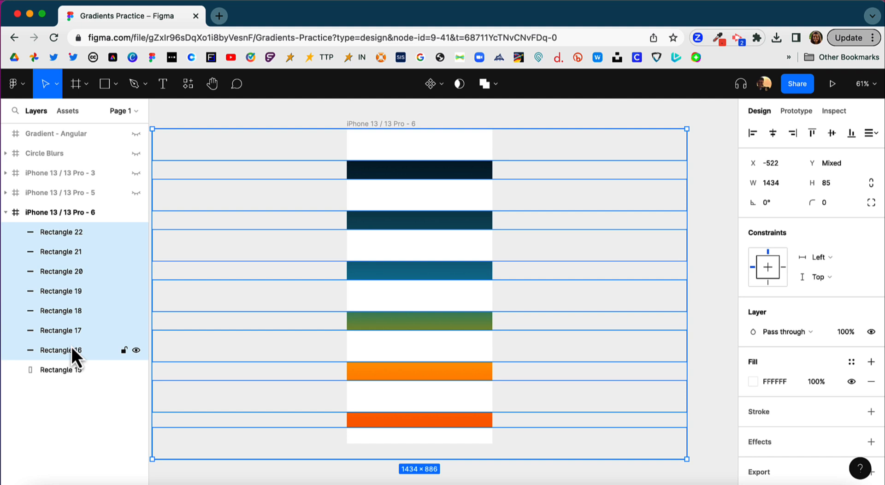
pyautogui.rightClick(81, 313)
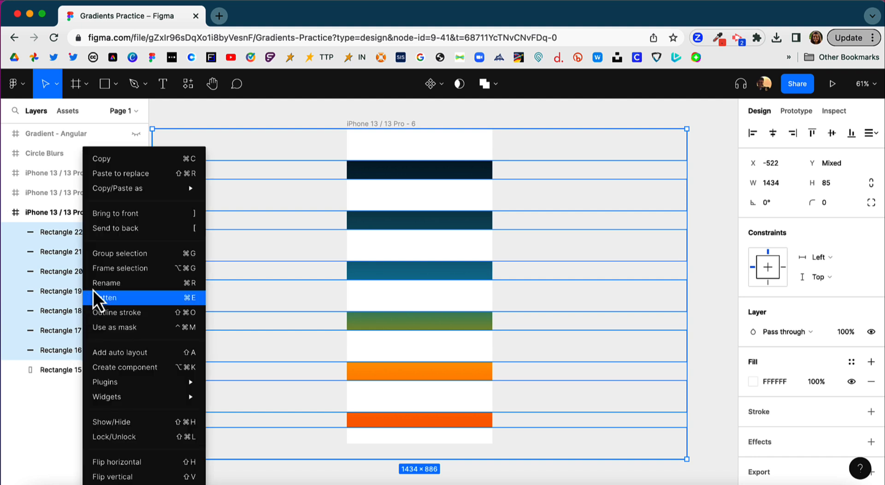
pyautogui.click(173, 257)
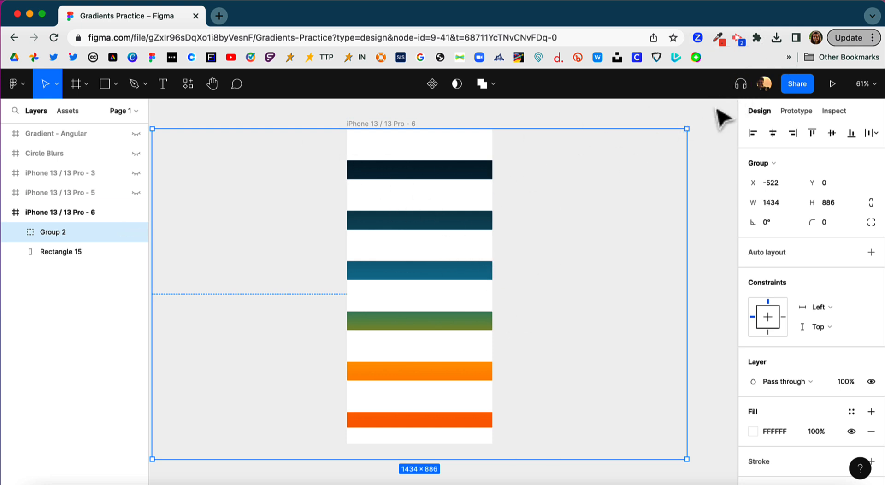
# Rotate the bar group to about -23.82° and reposition it so the diagonal stripes cover the whole frame
pyautogui.moveTo(690, 123); pyautogui.dragTo(723, 249)
pyautogui.moveTo(609, 229); pyautogui.dragTo(599, 240)
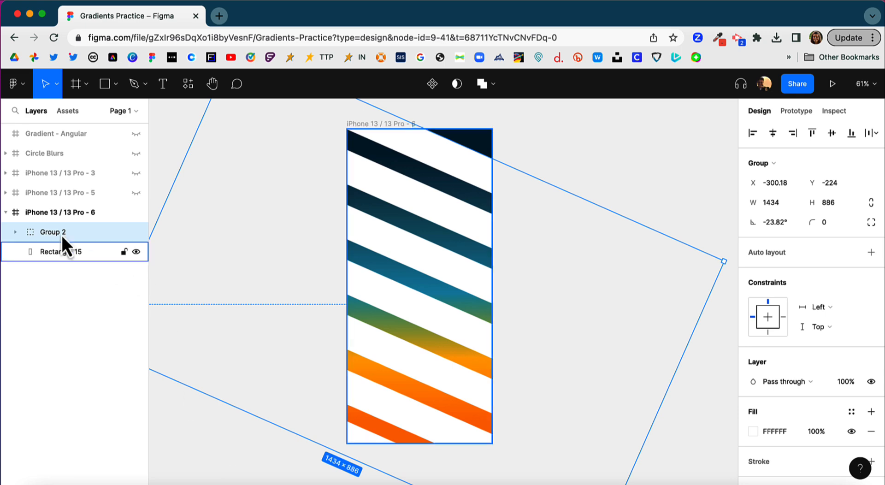
# Place the stripe group beneath Rectangle 15 within the frame and use it as a mask for the gradient
pyautogui.moveTo(49, 234); pyautogui.dragTo(40, 254)
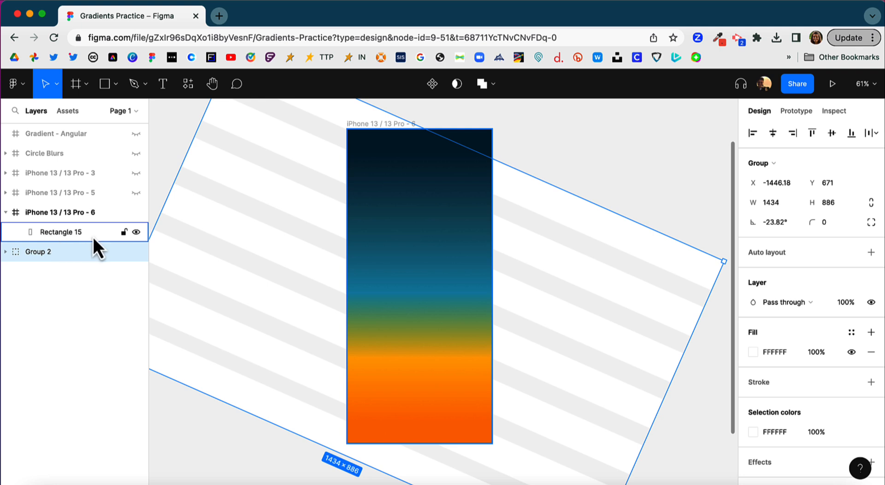
pyautogui.hotkey('ctrl', 'z')
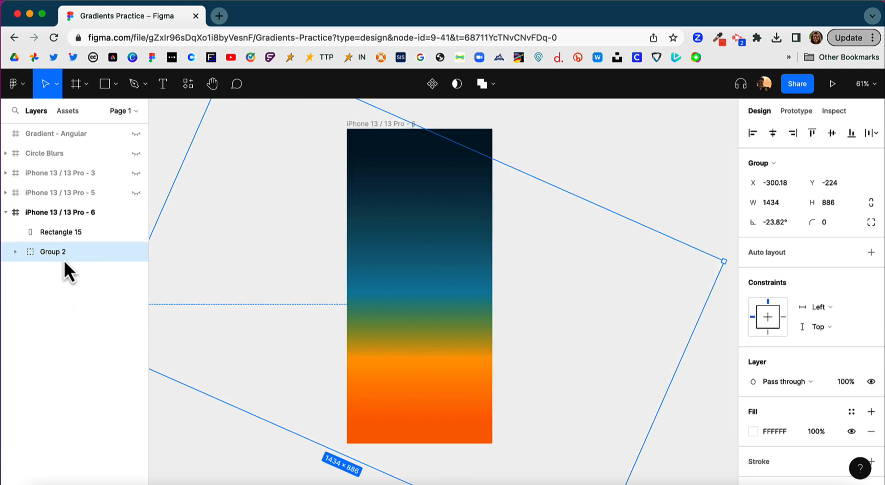
pyautogui.keyDown('shift'); pyautogui.click(65, 235); pyautogui.keyUp('shift')
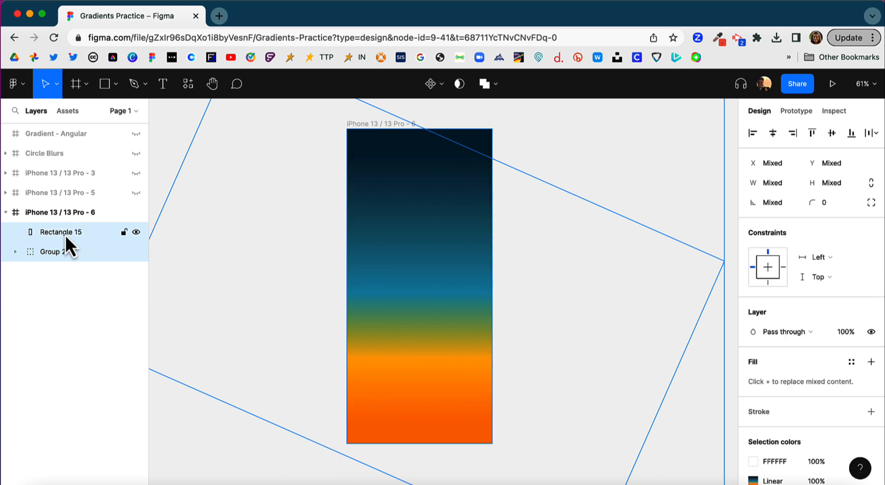
pyautogui.rightClick(66, 235)
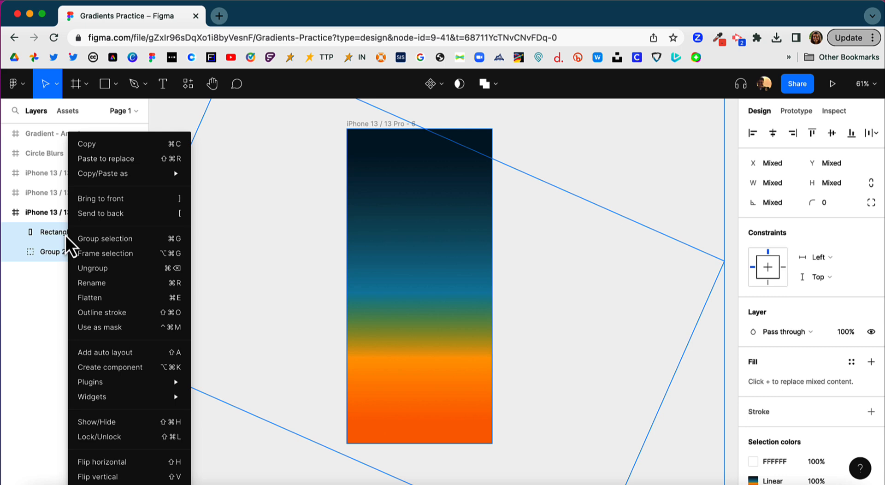
pyautogui.click(131, 336)
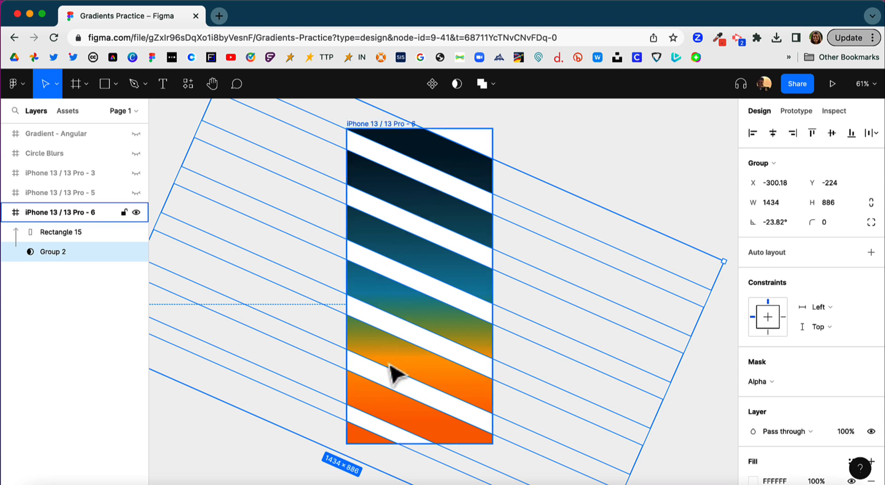
pyautogui.click(569, 159)
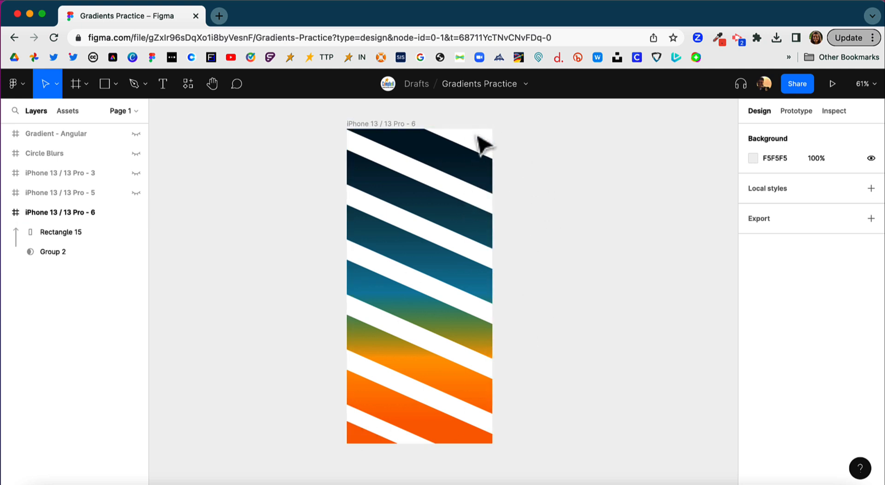
# Change the fill of the iPhone 13 / 13 Pro - 6 frame to the dark navy document color
pyautogui.click(76, 213)
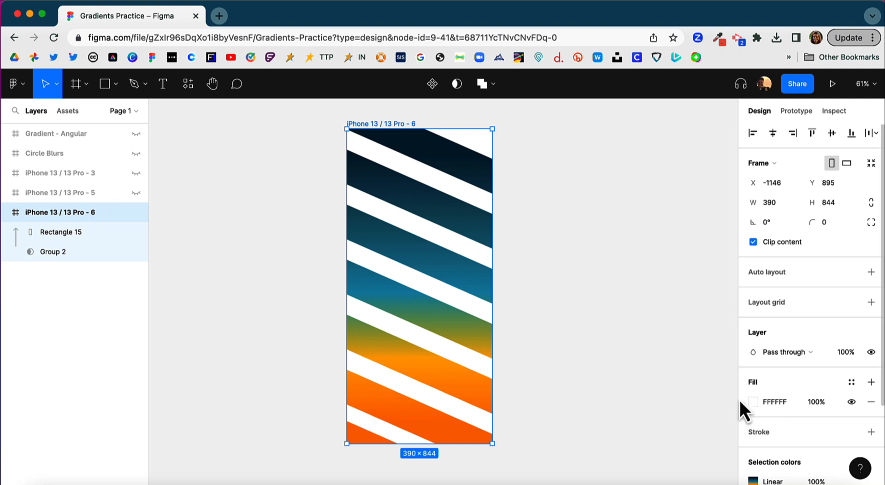
pyautogui.click(752, 401)
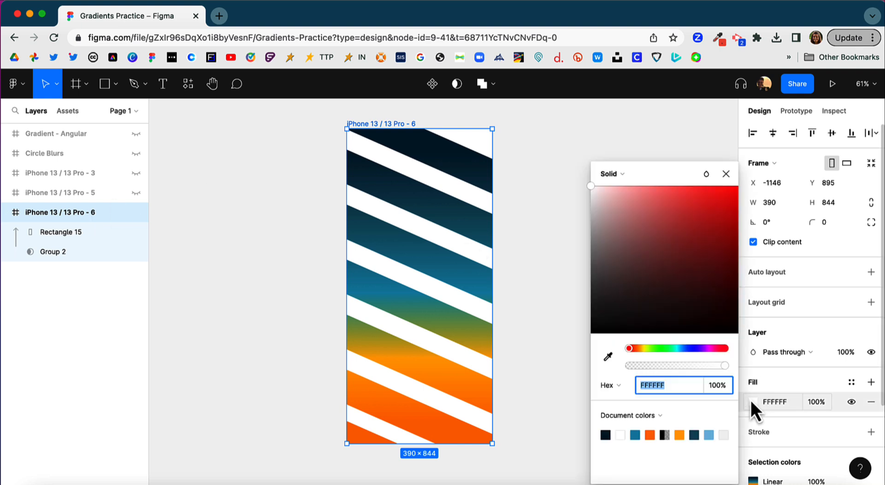
pyautogui.click(605, 434)
pyautogui.click(536, 337)
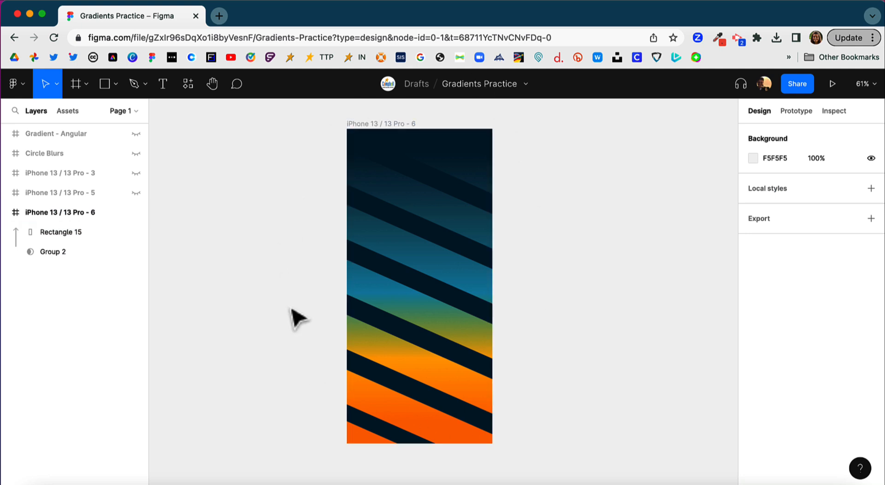
pyautogui.hscroll(6, 297, 318)
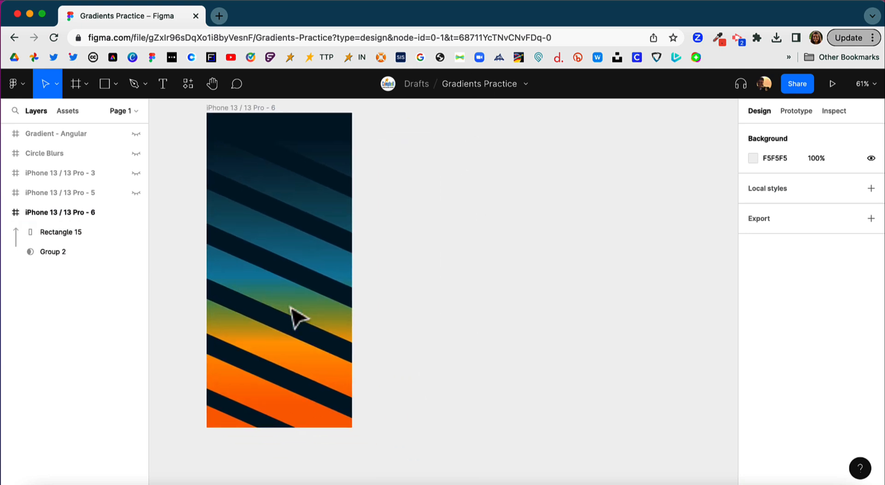
# Duplicate the iPhone 13 / 13 Pro - 6 frame and move the copy sideways to about X -587, widening the gap between them
pyautogui.scroll(2, 297, 318)
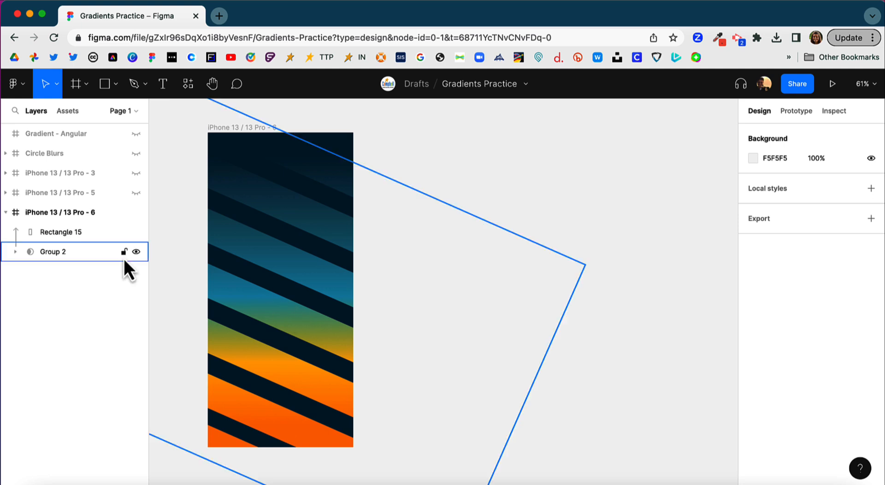
pyautogui.click(6, 212)
pyautogui.click(53, 215)
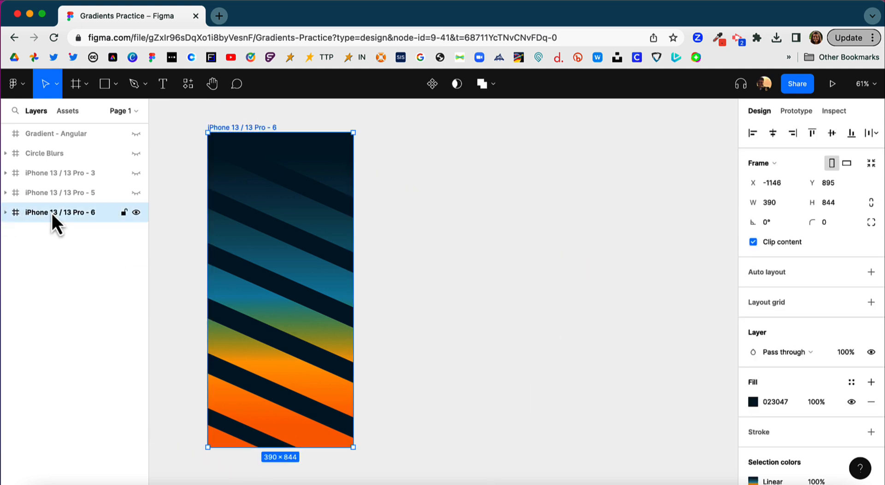
pyautogui.press('super+d')
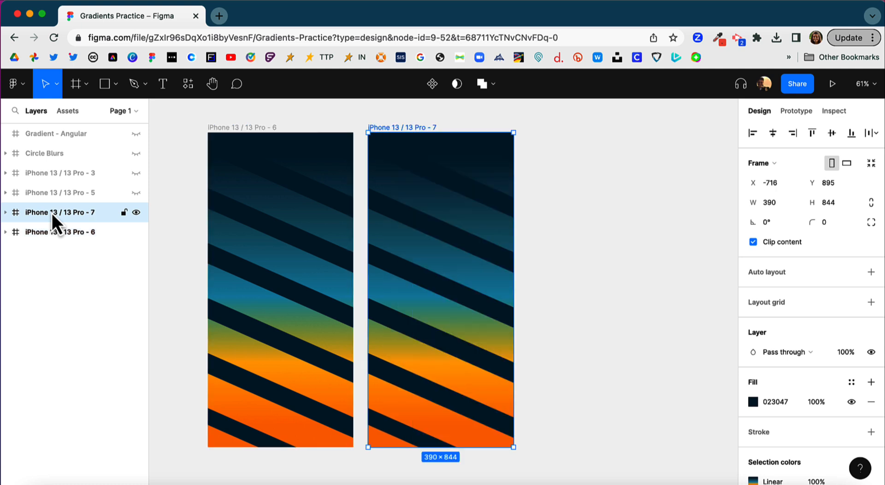
pyautogui.moveTo(420, 257); pyautogui.dragTo(470, 260)
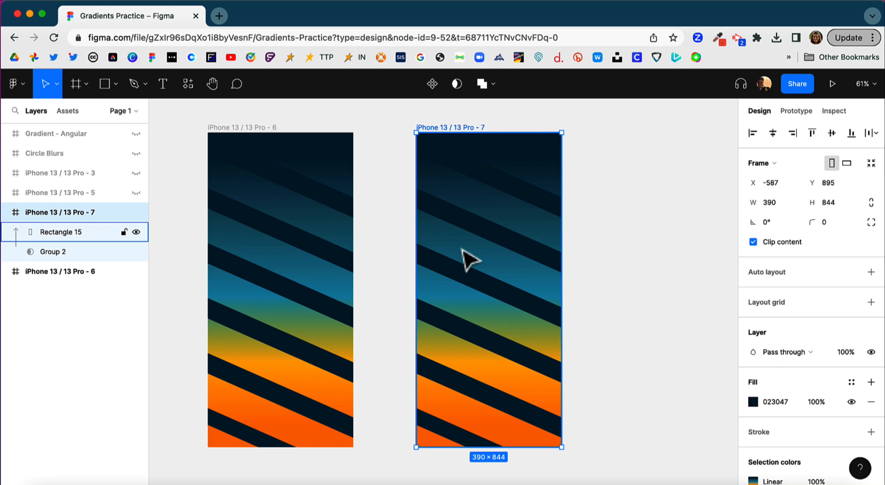
pyautogui.click(606, 300)
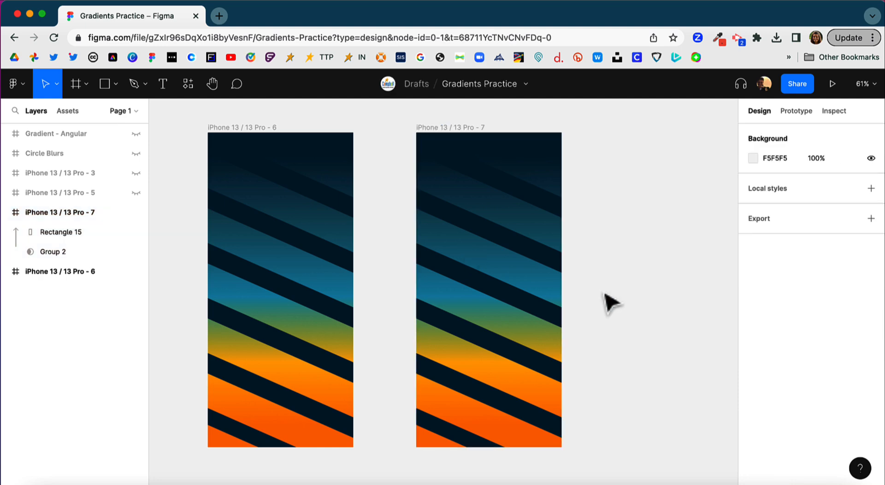
# Shift the Group 2 stripe mask inside the iPhone 13 / 13 Pro - 7 frame to about X -282, Y -273
pyautogui.click(56, 257)
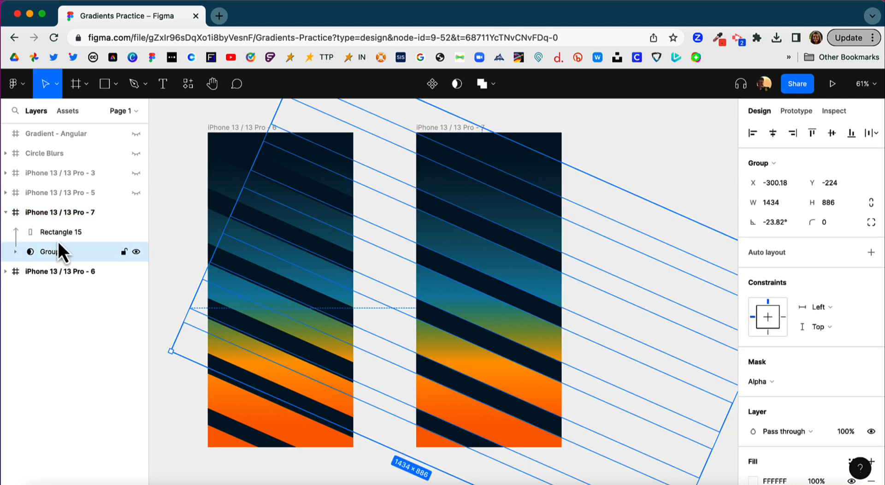
pyautogui.moveTo(480, 310); pyautogui.dragTo(483, 287)
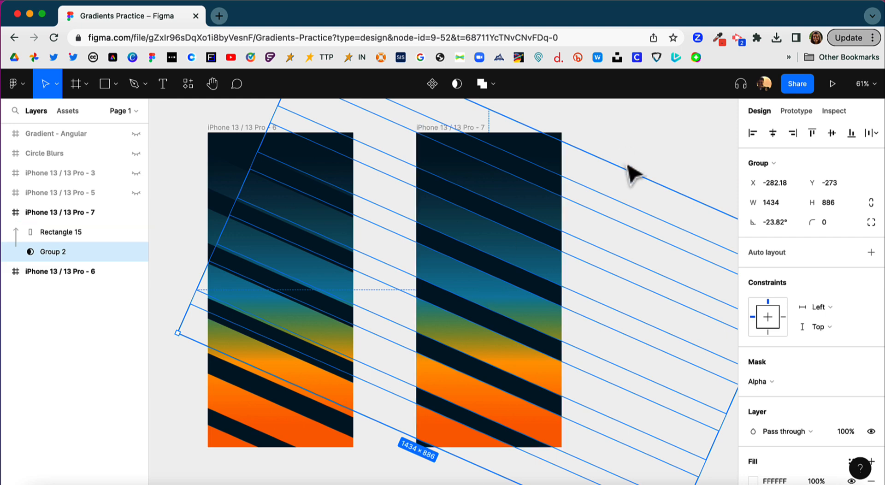
pyautogui.click(635, 150)
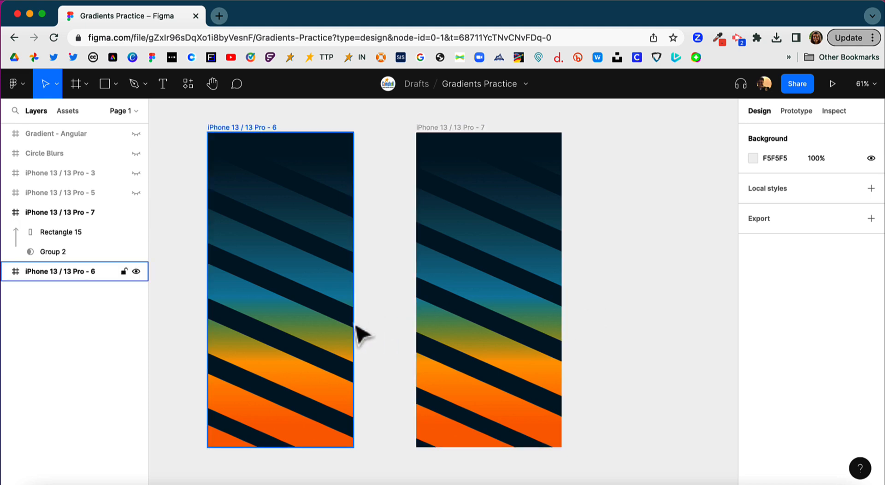
# Create a prototype connection from the iPhone 13 / 13 Pro - 6 frame to the iPhone 13 / 13 Pro - 7 frame
pyautogui.click(800, 113)
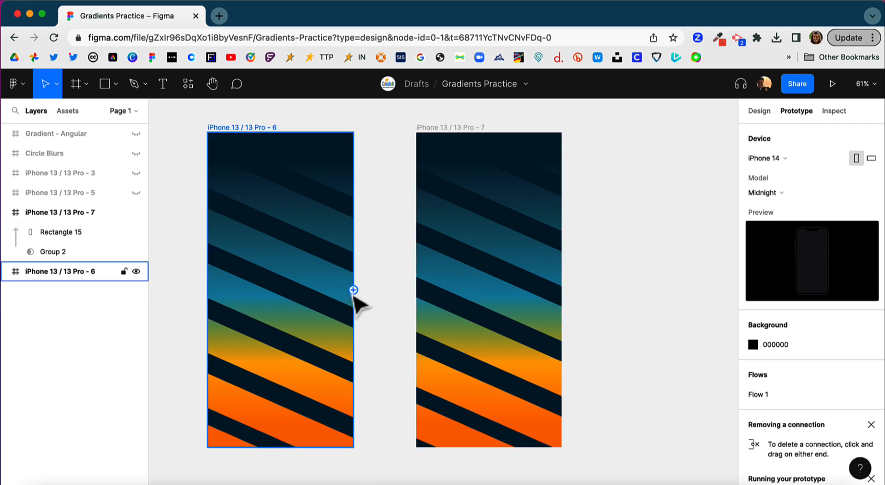
pyautogui.moveTo(354, 293); pyautogui.dragTo(422, 299)
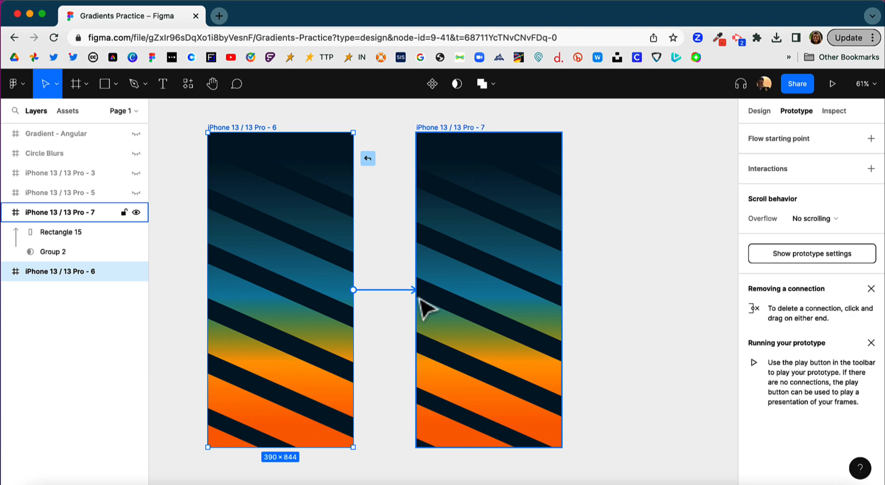
pyautogui.moveTo(426, 309); pyautogui.dragTo(424, 306)
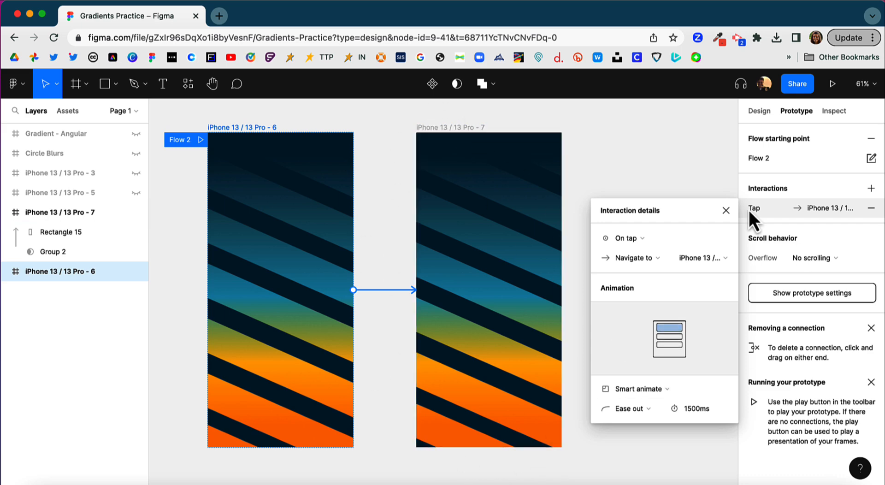
# Set the connection to trigger While hovering, using a Smart animate transition with Ease out over 1500 ms
pyautogui.click(641, 238)
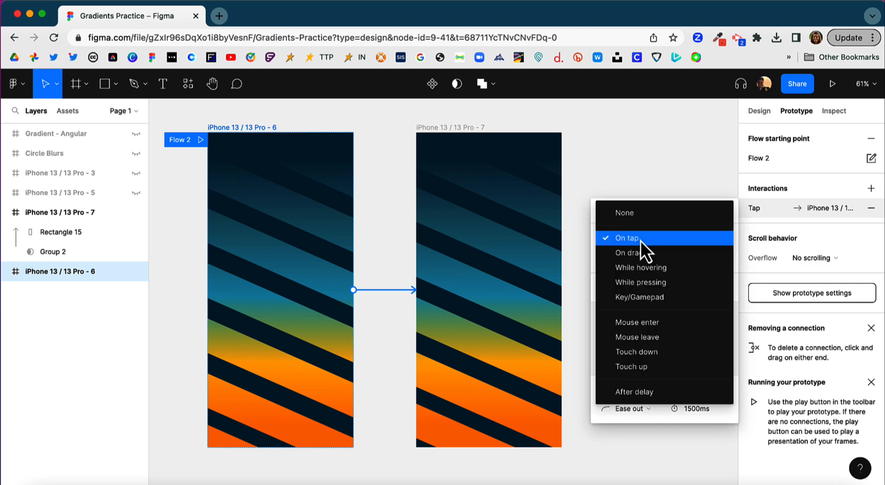
pyautogui.click(654, 270)
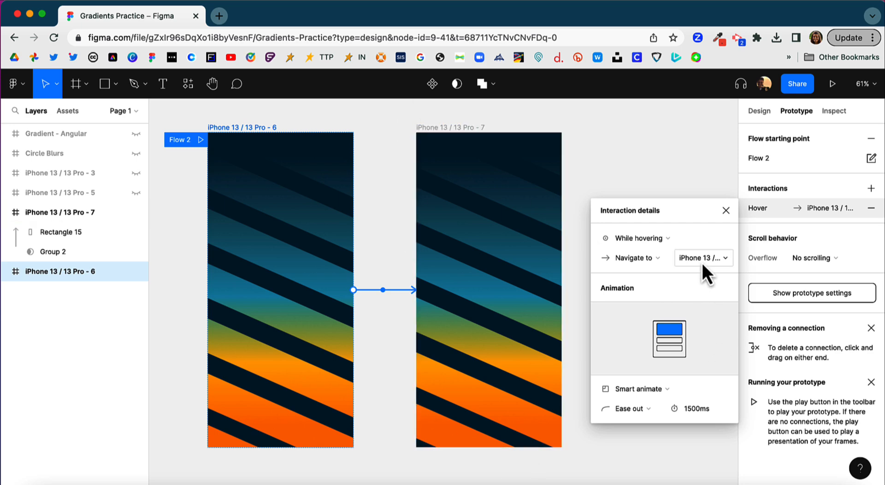
pyautogui.click(656, 389)
pyautogui.click(653, 390)
pyautogui.click(640, 388)
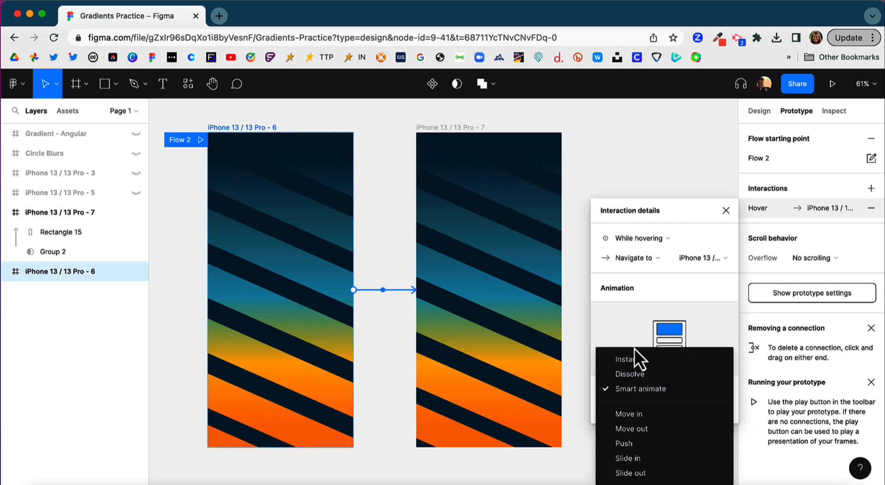
pyautogui.click(645, 391)
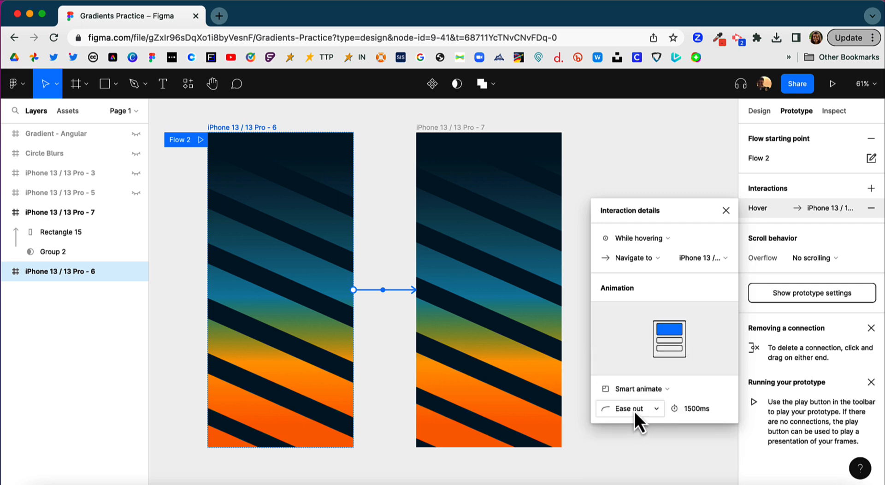
pyautogui.click(690, 409)
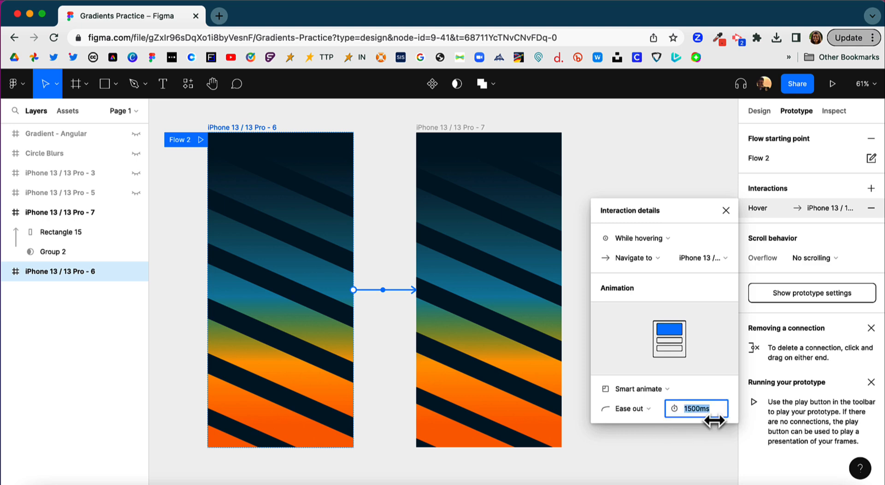
pyautogui.click(717, 128)
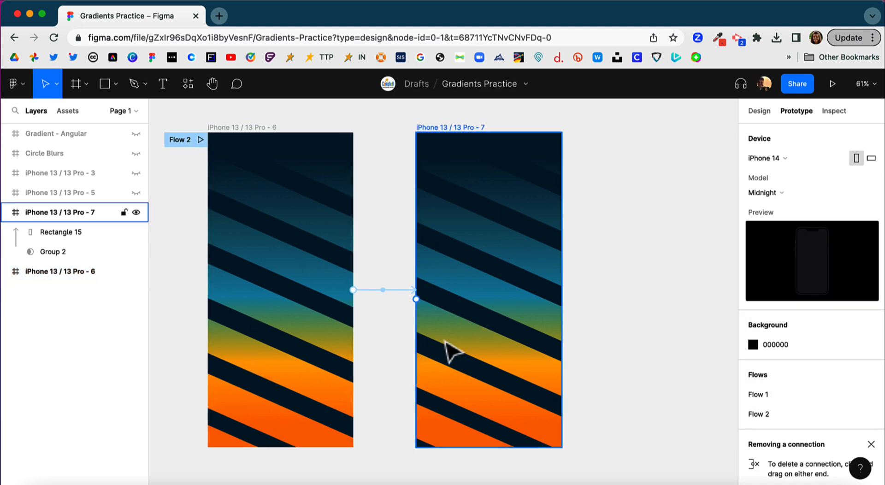
# Connect the iPhone 13 / 13 Pro - 7 frame back to iPhone 13 / 13 Pro - 6 with a While hovering trigger
pyautogui.click(419, 304)
pyautogui.moveTo(416, 298); pyautogui.dragTo(355, 289)
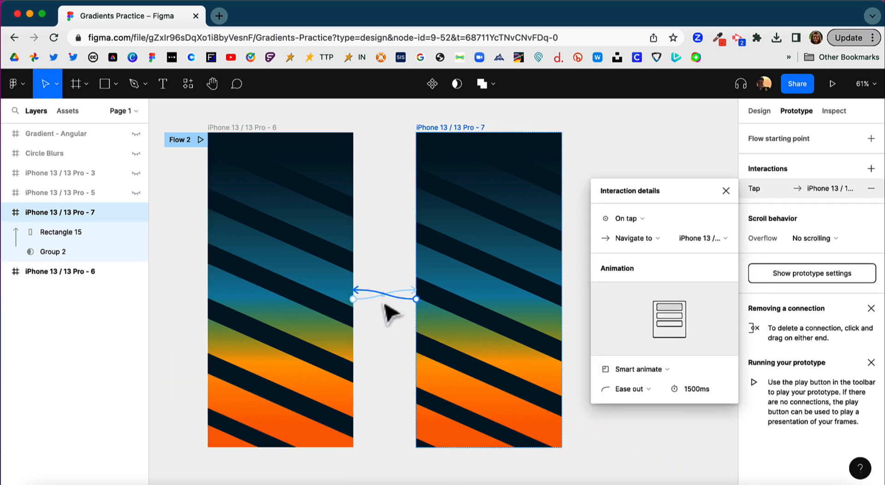
pyautogui.click(629, 220)
pyautogui.click(632, 247)
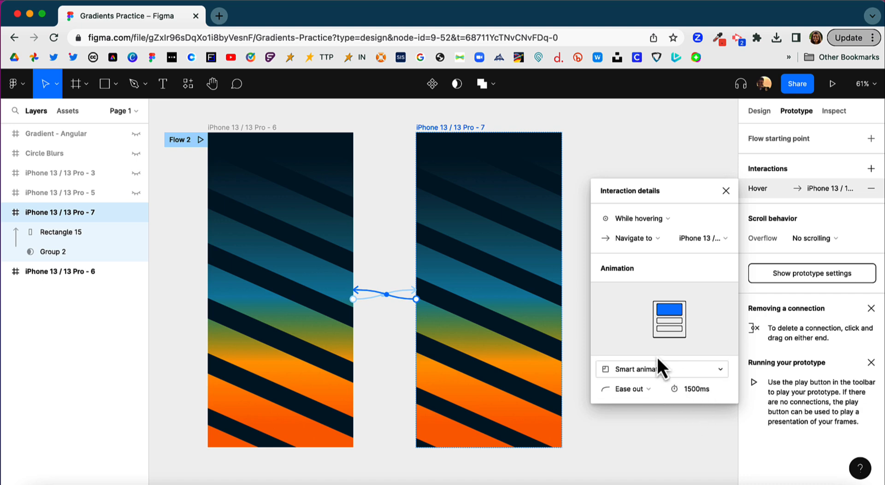
pyautogui.click(641, 134)
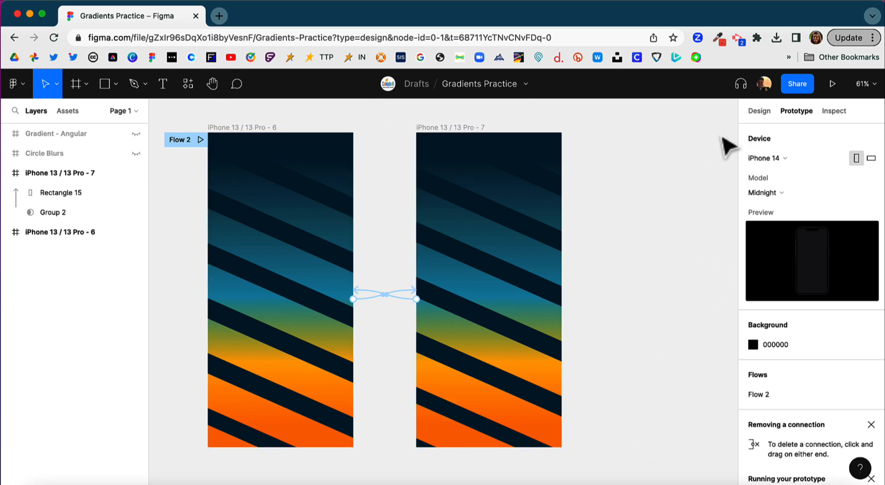
# Run the prototype in presentation view to preview the stripe animation
pyautogui.click(832, 85)
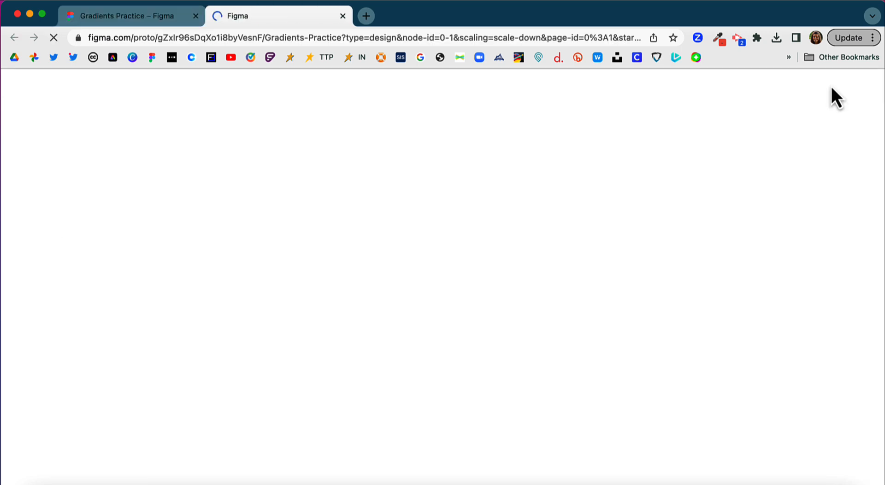